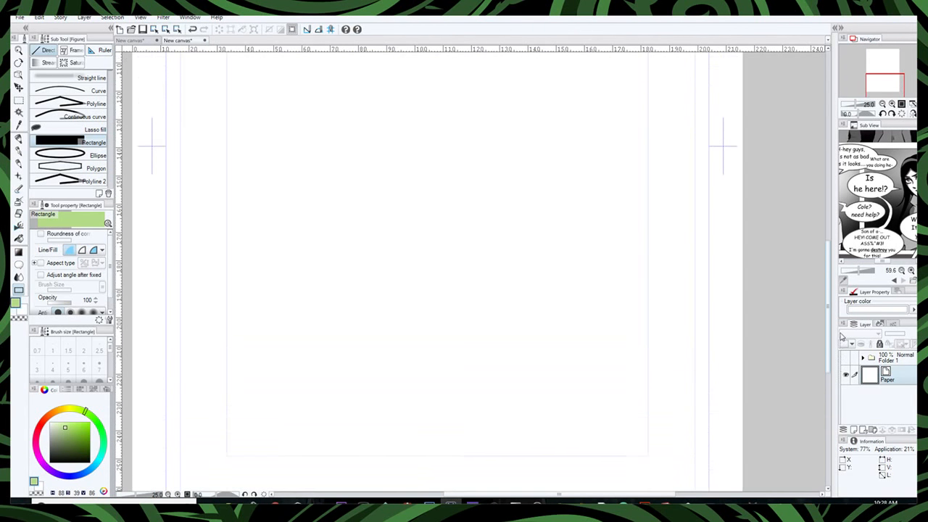
- Show Folder 1 with the colored page guides and expand it to list its layers
{"action": "key", "text": "p"}
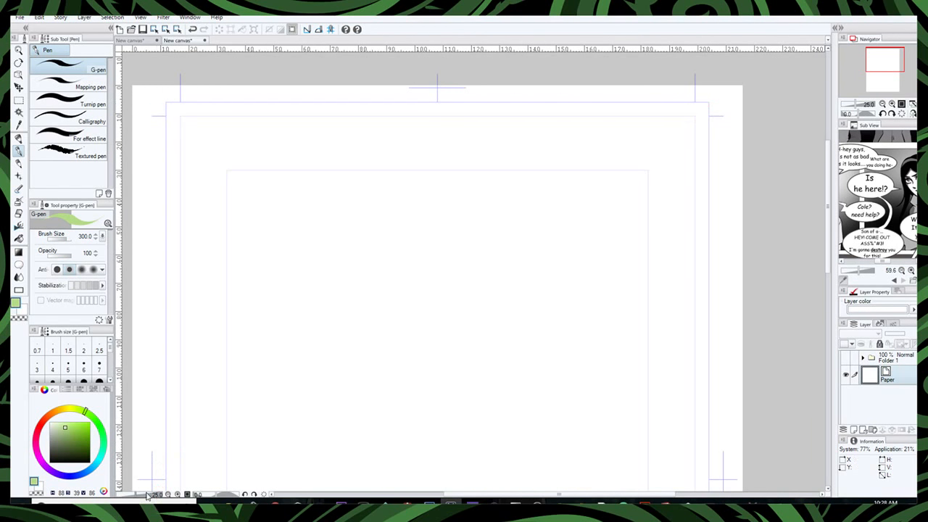
{"action": "left_click_drag", "start_coordinate": [135, 494], "coordinate": [134, 495]}
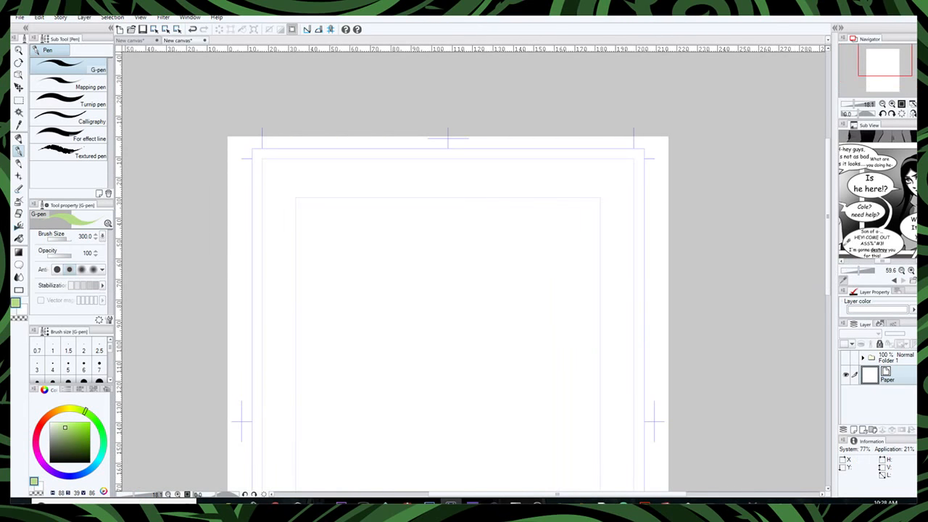
{"action": "left_click_drag", "start_coordinate": [827, 245], "coordinate": [825, 288]}
{"action": "left_click", "coordinate": [846, 358]}
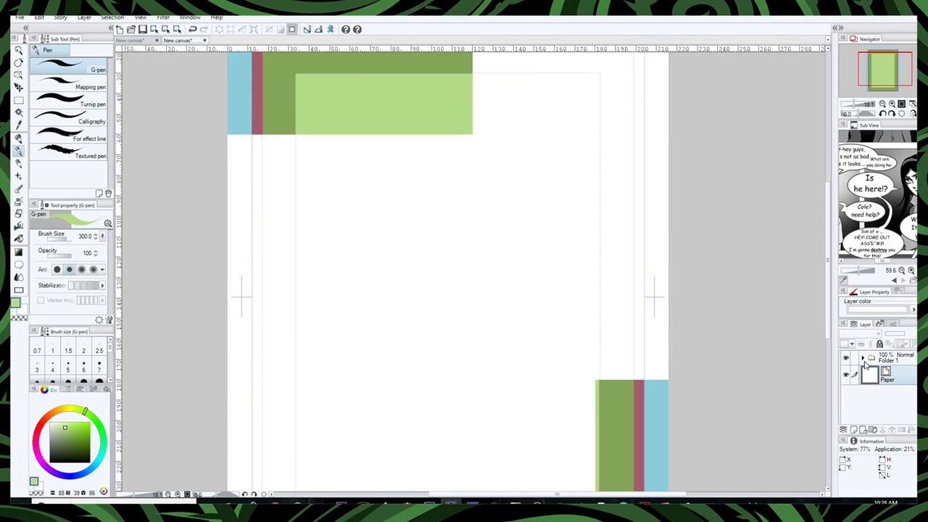
{"action": "left_click", "coordinate": [862, 358]}
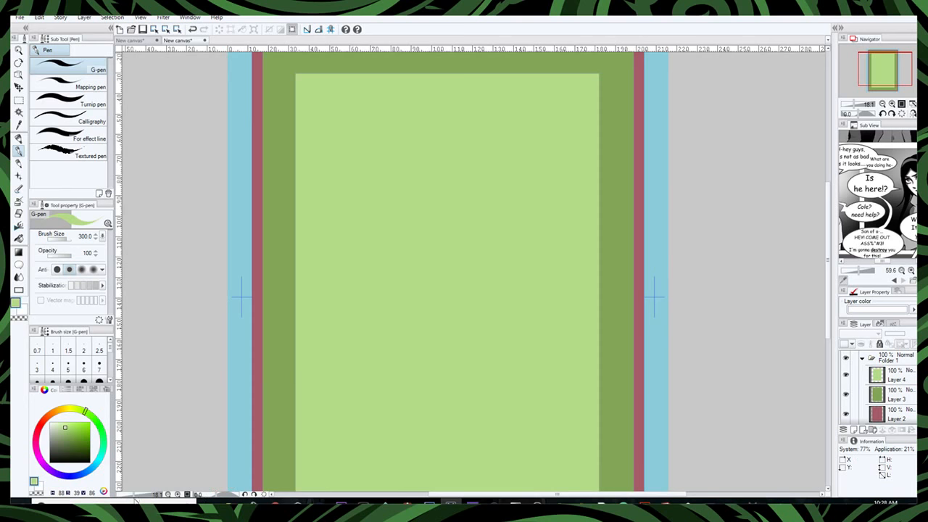
{"action": "left_click_drag", "start_coordinate": [136, 495], "coordinate": [135, 496]}
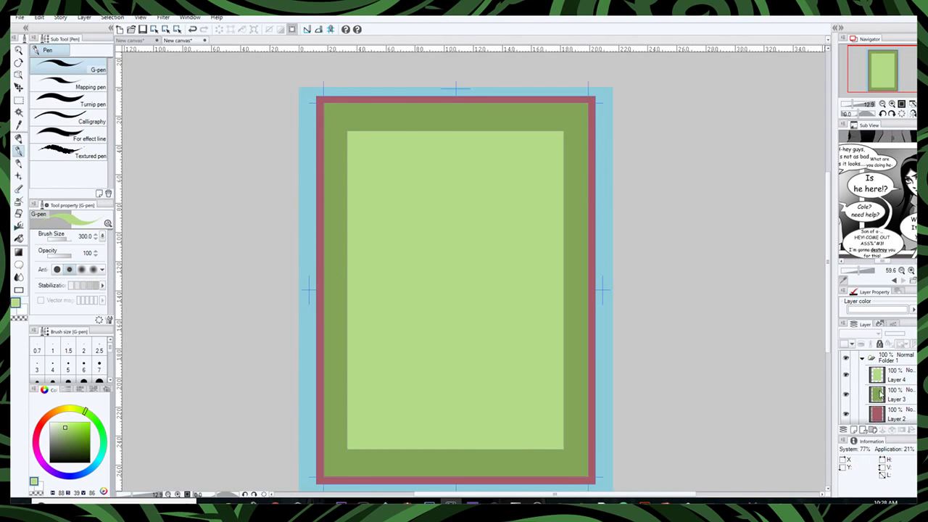
- Add a new raster layer above Layer 4 and set up the Darker pencil with a red color
{"action": "left_click", "coordinate": [877, 377]}
{"action": "left_click", "coordinate": [853, 430]}
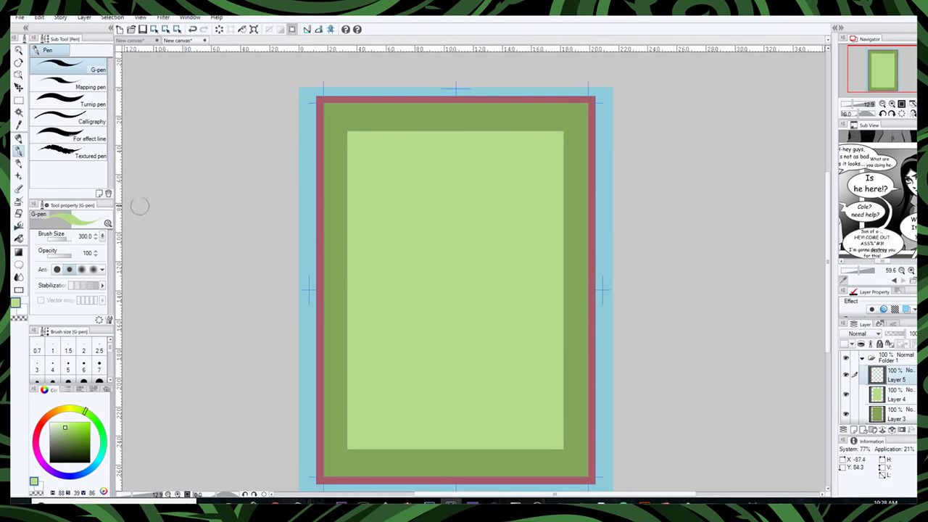
{"action": "left_click", "coordinate": [19, 162]}
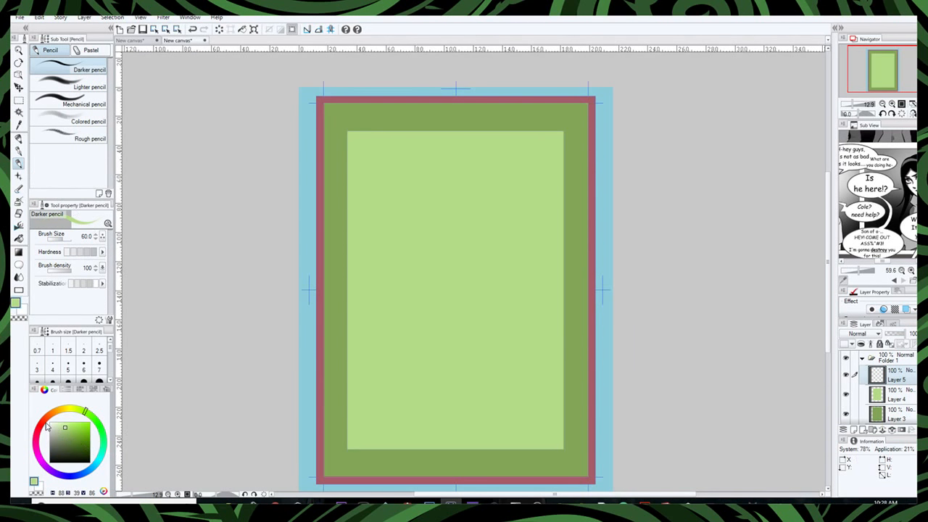
{"action": "left_click", "coordinate": [46, 427]}
{"action": "left_click_drag", "start_coordinate": [67, 434], "coordinate": [83, 429]}
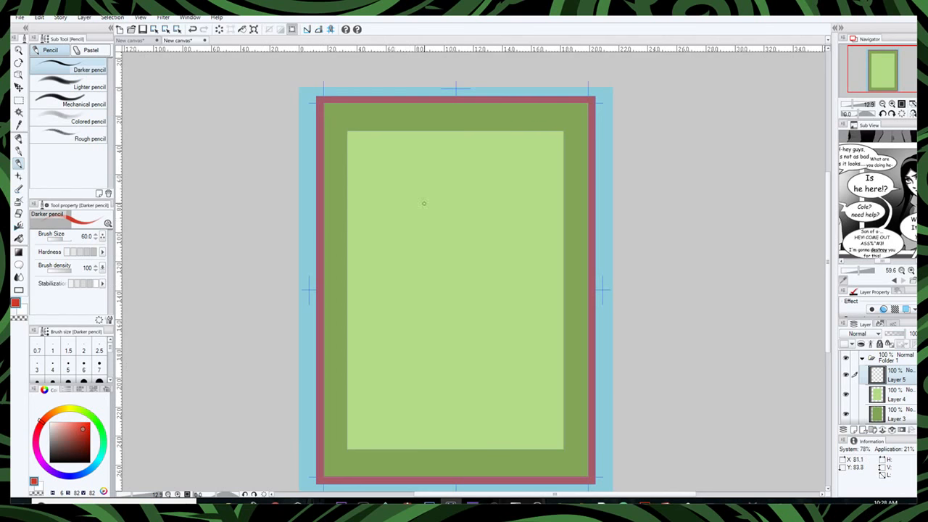
- Mark the blue outer margin beside the page with a red spiral and a red X above it
{"action": "left_click", "coordinate": [177, 494]}
{"action": "scroll", "coordinate": [749, 263], "scroll_direction": "up", "scroll_amount": 1}
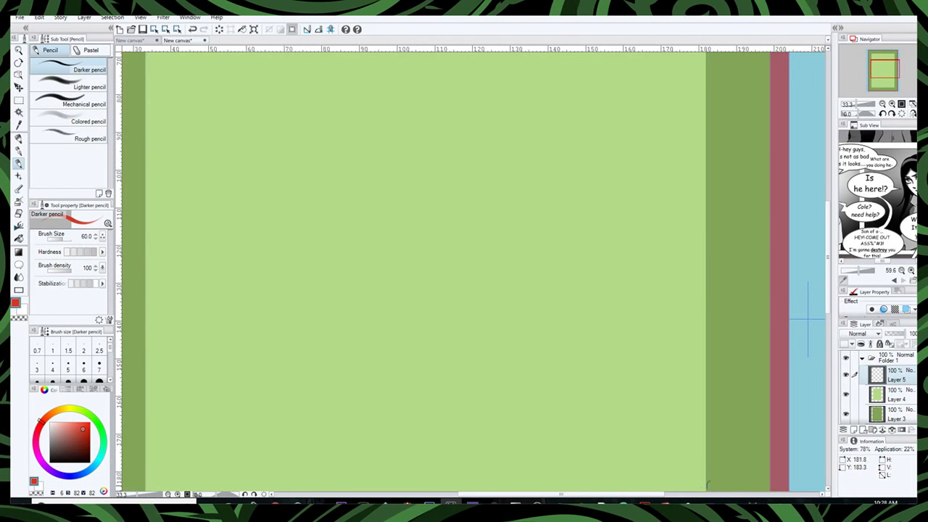
{"action": "left_click_drag", "start_coordinate": [660, 495], "coordinate": [689, 495]}
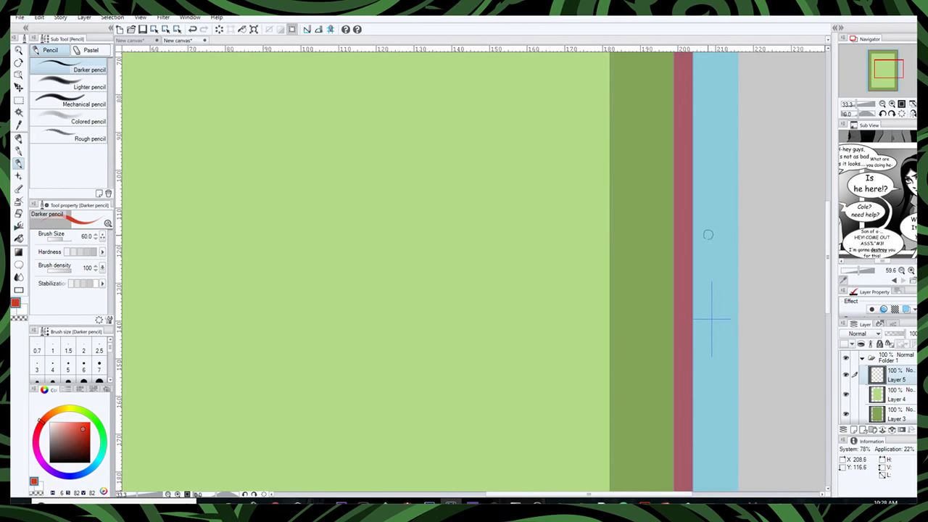
{"action": "mouse_move", "coordinate": [710, 249]}
{"action": "left_mouse_down"}
{"action": "mouse_move", "coordinate": [730, 222]}
{"action": "mouse_move", "coordinate": [707, 229]}
{"action": "left_mouse_up"}
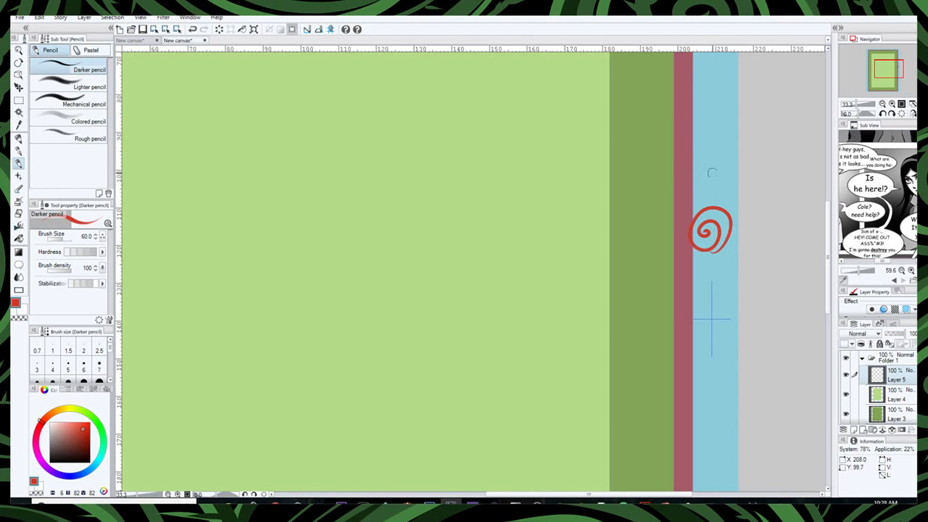
{"action": "left_click_drag", "start_coordinate": [734, 154], "coordinate": [697, 192]}
{"action": "left_click_drag", "start_coordinate": [695, 153], "coordinate": [737, 191]}
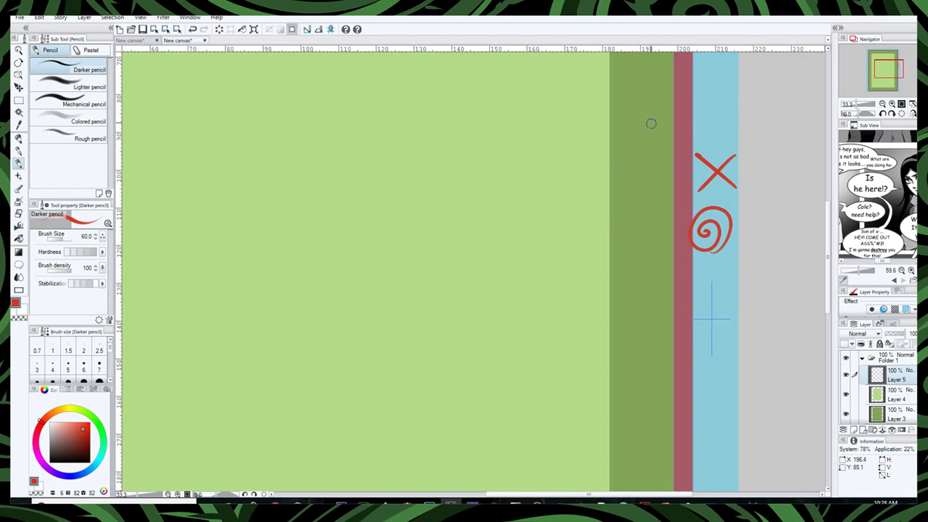
- Draw a balloon ellipse reaching past the maroon bleed band with its overhang shaded, and mark the band with a circled X and edge strokes
{"action": "mouse_move", "coordinate": [468, 136]}
{"action": "left_mouse_down"}
{"action": "mouse_move", "coordinate": [546, 150]}
{"action": "mouse_move", "coordinate": [584, 60]}
{"action": "mouse_move", "coordinate": [550, 157]}
{"action": "left_mouse_up"}
{"action": "mouse_move", "coordinate": [727, 88]}
{"action": "left_mouse_down"}
{"action": "mouse_move", "coordinate": [697, 81]}
{"action": "mouse_move", "coordinate": [695, 68]}
{"action": "mouse_move", "coordinate": [706, 92]}
{"action": "mouse_move", "coordinate": [698, 117]}
{"action": "mouse_move", "coordinate": [693, 49]}
{"action": "mouse_move", "coordinate": [694, 110]}
{"action": "mouse_move", "coordinate": [706, 119]}
{"action": "mouse_move", "coordinate": [700, 81]}
{"action": "left_mouse_up"}
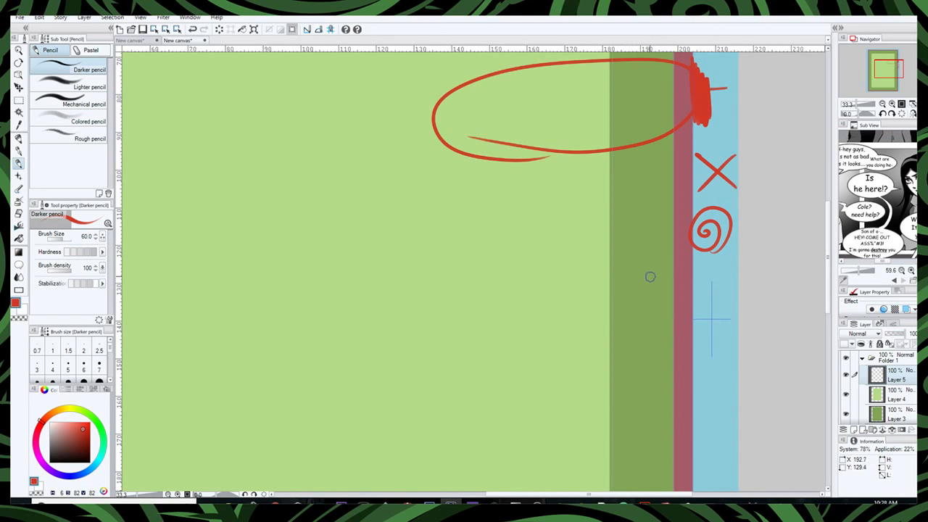
{"action": "mouse_move", "coordinate": [684, 283]}
{"action": "left_mouse_down"}
{"action": "mouse_move", "coordinate": [672, 296]}
{"action": "mouse_move", "coordinate": [681, 276]}
{"action": "mouse_move", "coordinate": [667, 304]}
{"action": "left_mouse_up"}
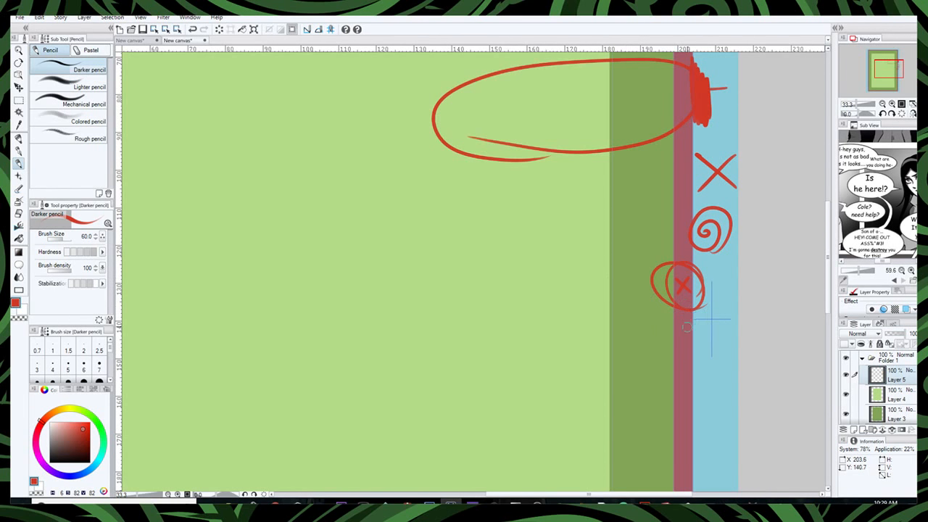
{"action": "mouse_move", "coordinate": [693, 321]}
{"action": "left_mouse_down"}
{"action": "mouse_move", "coordinate": [695, 362]}
{"action": "mouse_move", "coordinate": [702, 307]}
{"action": "mouse_move", "coordinate": [691, 389]}
{"action": "left_mouse_up"}
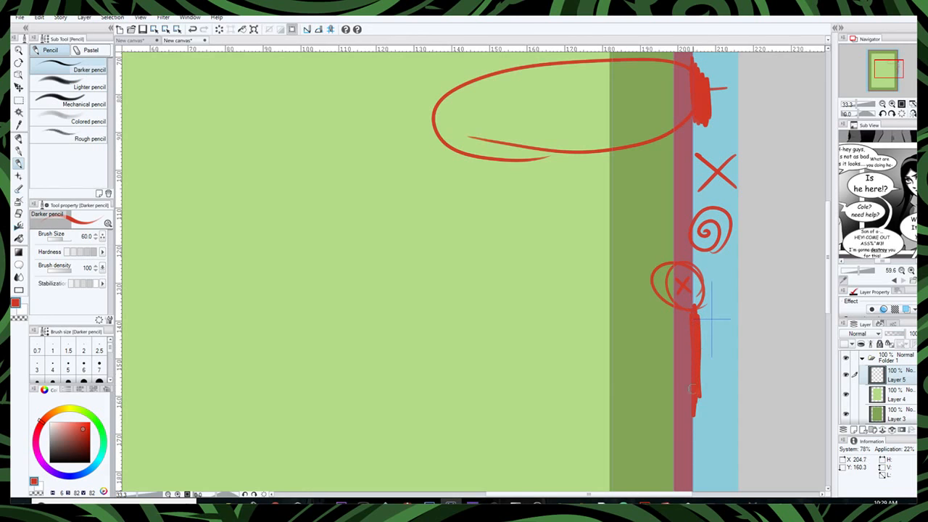
{"action": "mouse_move", "coordinate": [691, 356]}
{"action": "left_mouse_down"}
{"action": "mouse_move", "coordinate": [676, 363]}
{"action": "mouse_move", "coordinate": [674, 350]}
{"action": "mouse_move", "coordinate": [672, 379]}
{"action": "mouse_move", "coordinate": [677, 322]}
{"action": "mouse_move", "coordinate": [677, 421]}
{"action": "left_mouse_up"}
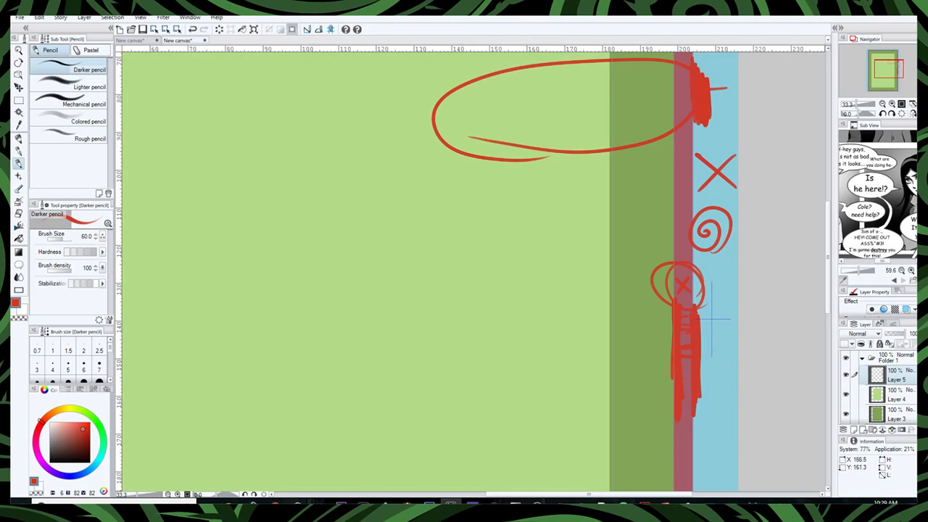
- Draw a second balloon ellipse lower on the page extending across the maroon band, and mark where it crosses the band's edges
{"action": "left_click_drag", "start_coordinate": [829, 296], "coordinate": [827, 336]}
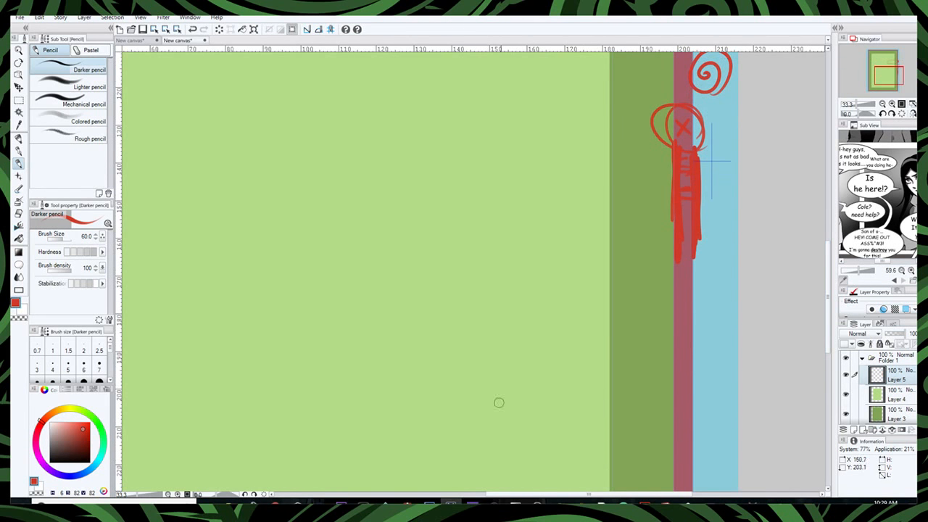
{"action": "mouse_move", "coordinate": [513, 407]}
{"action": "left_mouse_down"}
{"action": "mouse_move", "coordinate": [468, 354]}
{"action": "mouse_move", "coordinate": [671, 407]}
{"action": "left_mouse_up"}
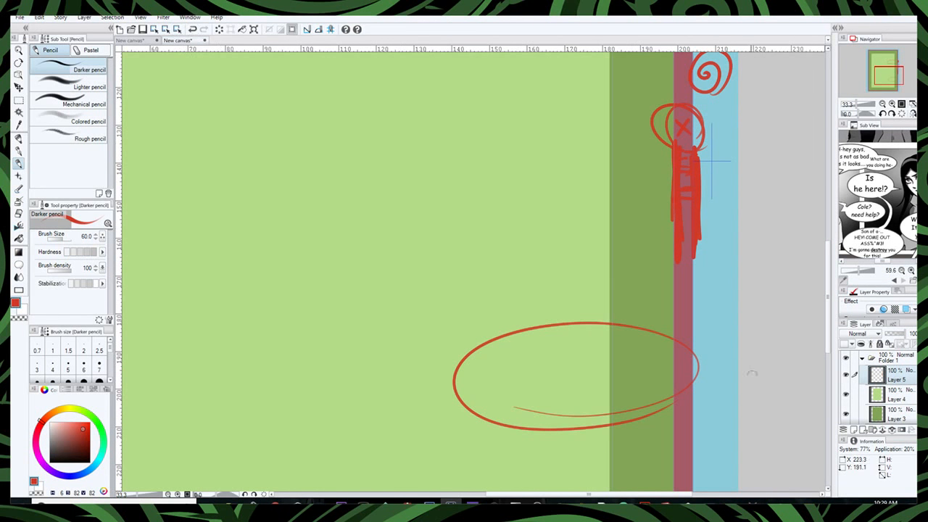
{"action": "left_click_drag", "start_coordinate": [696, 346], "coordinate": [699, 382]}
{"action": "mouse_move", "coordinate": [678, 335]}
{"action": "left_mouse_down"}
{"action": "mouse_move", "coordinate": [688, 355]}
{"action": "mouse_move", "coordinate": [677, 355]}
{"action": "left_mouse_up"}
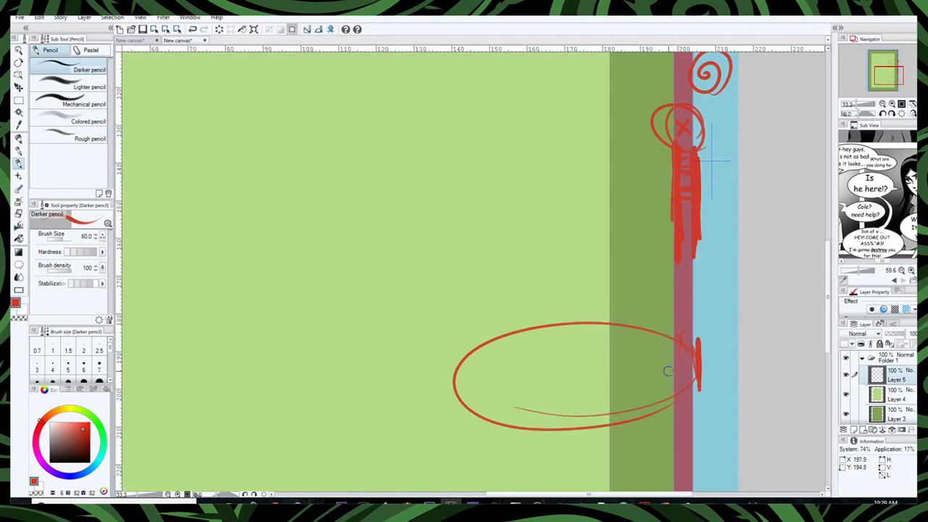
- Redraw the lower balloon with loops inside the dark green margin, cross it out, and sketch another ellipse farther inward above it
{"action": "mouse_move", "coordinate": [632, 406]}
{"action": "left_mouse_down"}
{"action": "mouse_move", "coordinate": [497, 356]}
{"action": "mouse_move", "coordinate": [466, 331]}
{"action": "mouse_move", "coordinate": [445, 369]}
{"action": "mouse_move", "coordinate": [515, 416]}
{"action": "mouse_move", "coordinate": [652, 341]}
{"action": "left_mouse_up"}
{"action": "left_click_drag", "start_coordinate": [638, 291], "coordinate": [542, 385]}
{"action": "left_click_drag", "start_coordinate": [644, 386], "coordinate": [496, 289]}
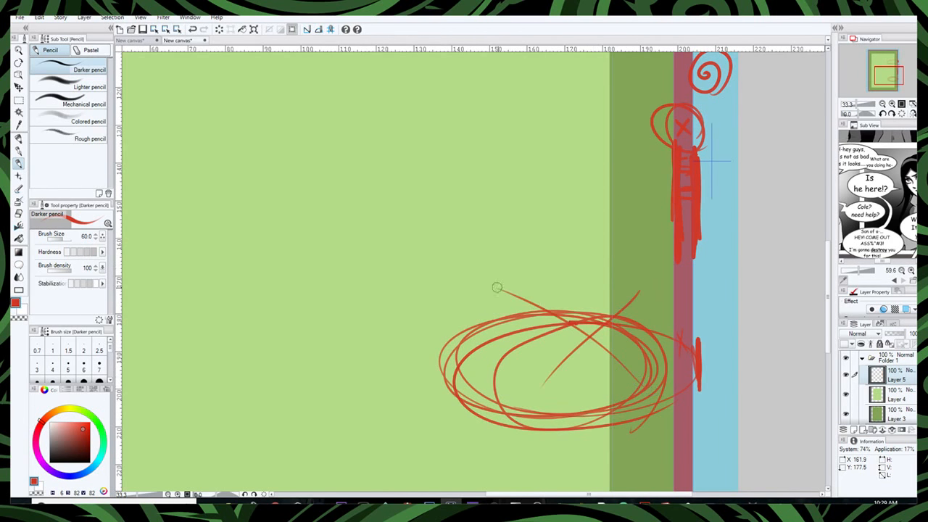
{"action": "mouse_move", "coordinate": [638, 296]}
{"action": "left_mouse_down"}
{"action": "mouse_move", "coordinate": [365, 273]}
{"action": "mouse_move", "coordinate": [435, 323]}
{"action": "mouse_move", "coordinate": [641, 298]}
{"action": "left_mouse_up"}
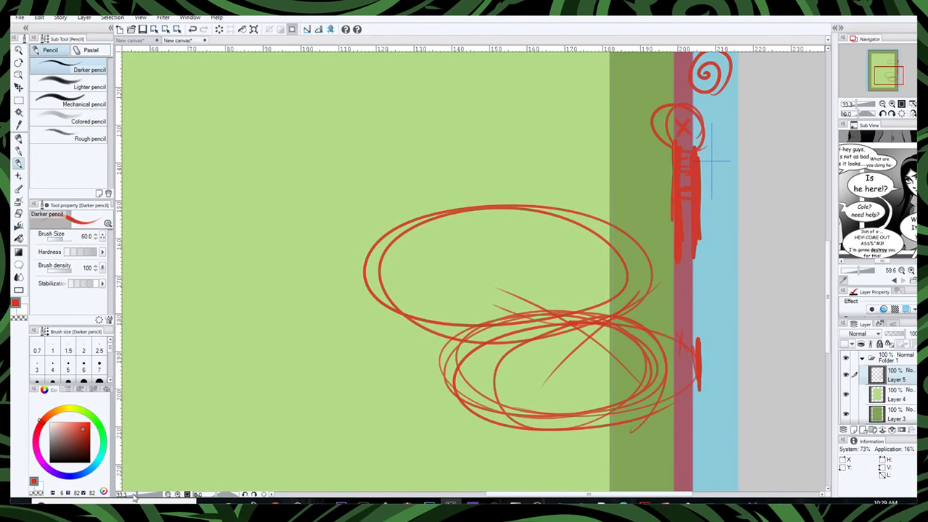
- Delete the layer with the red sketches and add a new blank layer above Layer 4
{"action": "left_click_drag", "start_coordinate": [134, 495], "coordinate": [136, 495]}
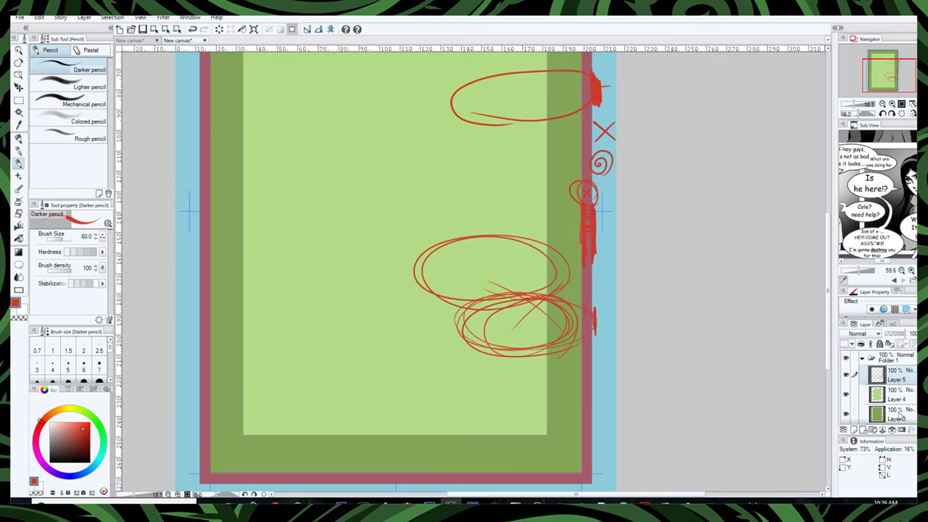
{"action": "left_click", "coordinate": [920, 430]}
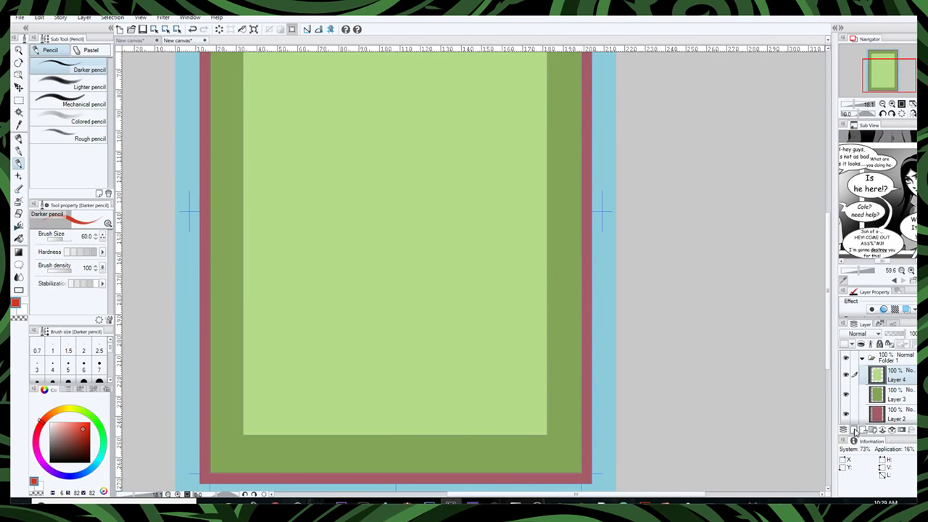
{"action": "left_click", "coordinate": [853, 430]}
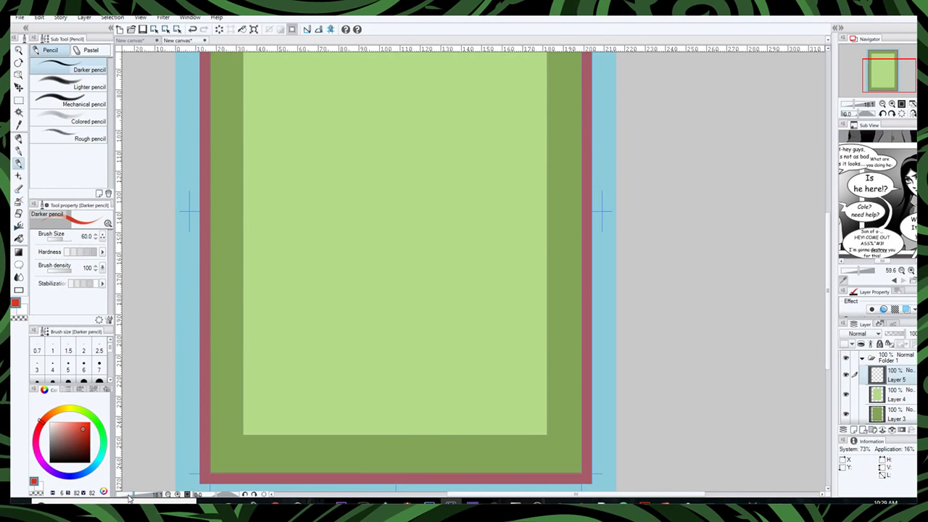
{"action": "left_click_drag", "start_coordinate": [134, 494], "coordinate": [132, 496]}
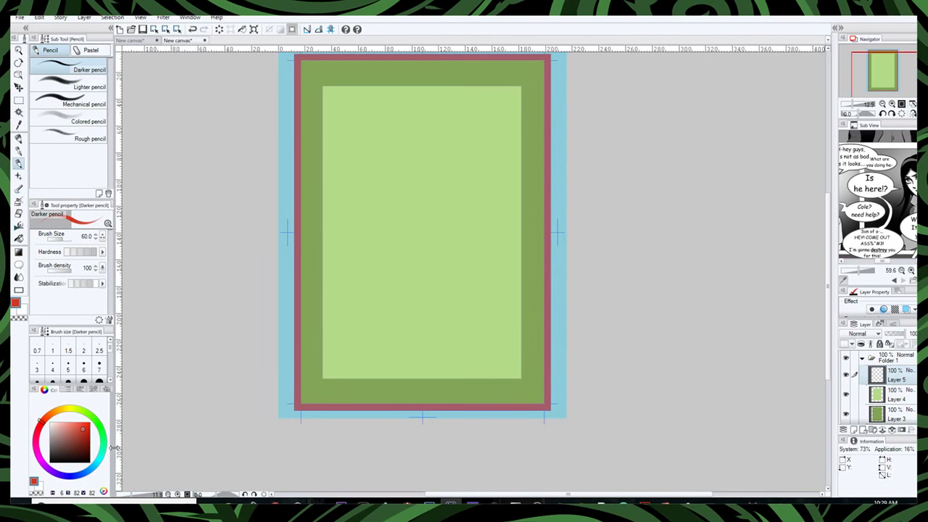
{"action": "left_click", "coordinate": [18, 290]}
{"action": "left_click", "coordinate": [72, 104]}
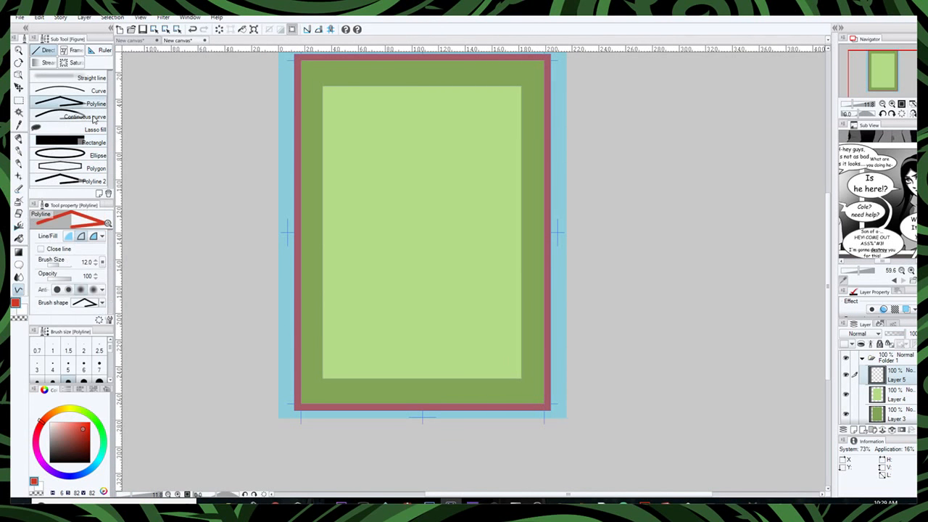
{"action": "left_click_drag", "start_coordinate": [829, 279], "coordinate": [828, 255]}
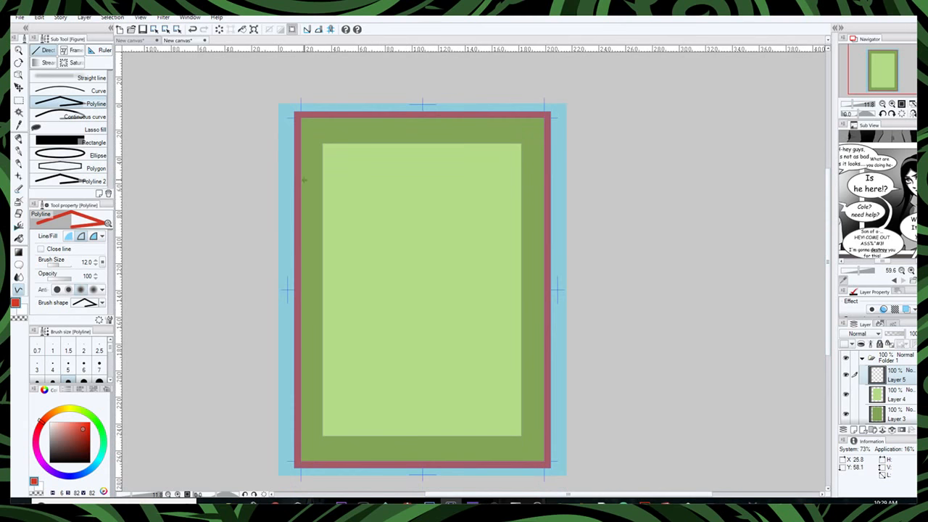
{"action": "left_click_drag", "start_coordinate": [307, 199], "coordinate": [340, 195]}
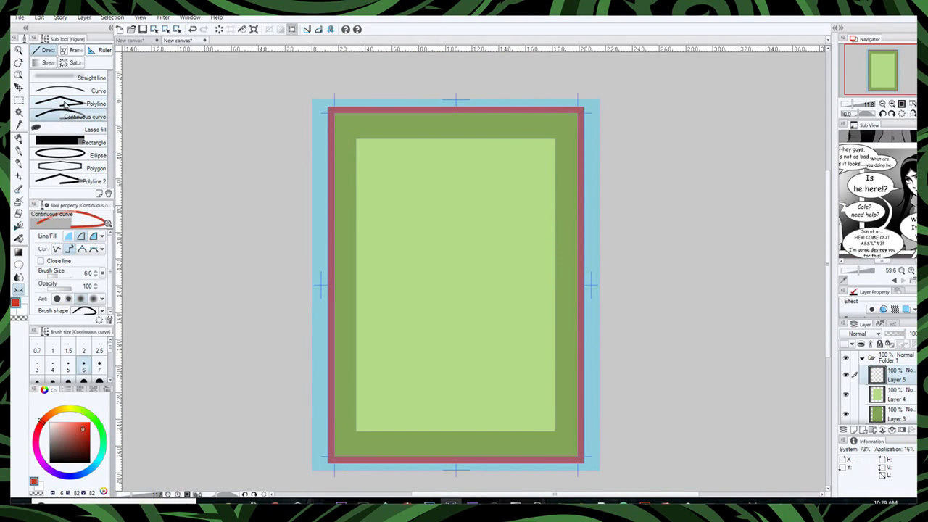
{"action": "left_click_drag", "start_coordinate": [342, 168], "coordinate": [357, 168]}
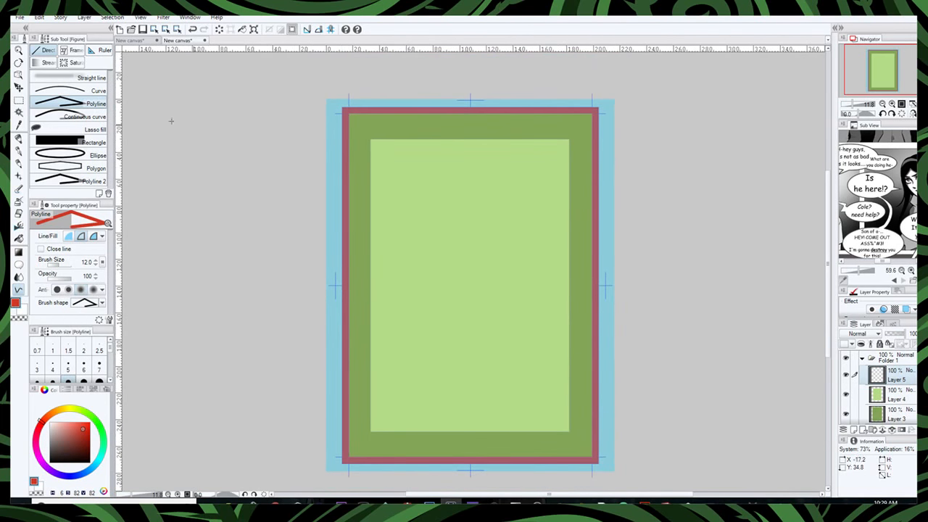
{"action": "left_click", "coordinate": [18, 87]}
{"action": "left_click", "coordinate": [19, 75]}
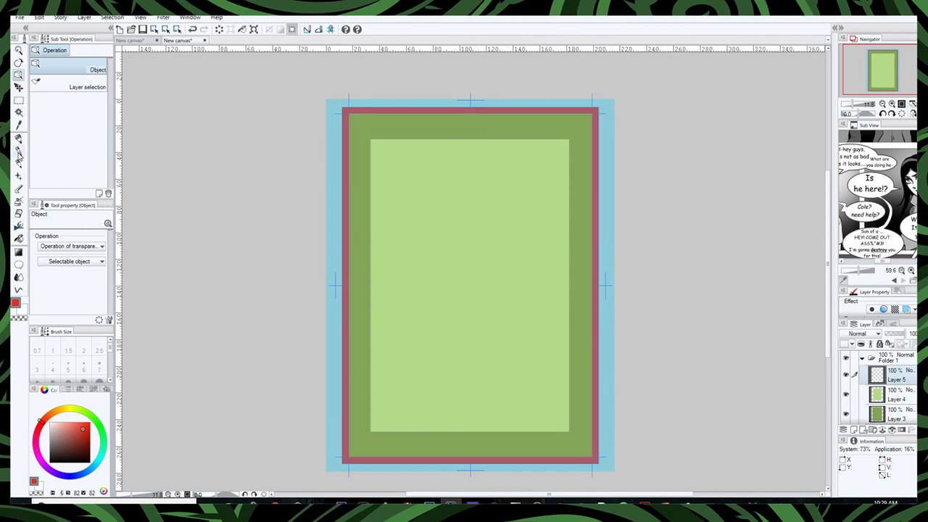
- Switch to the G-pen, undo the thick trial stroke, and set the brush size to 40
{"action": "left_click", "coordinate": [19, 150]}
{"action": "left_click_drag", "start_coordinate": [367, 130], "coordinate": [342, 251]}
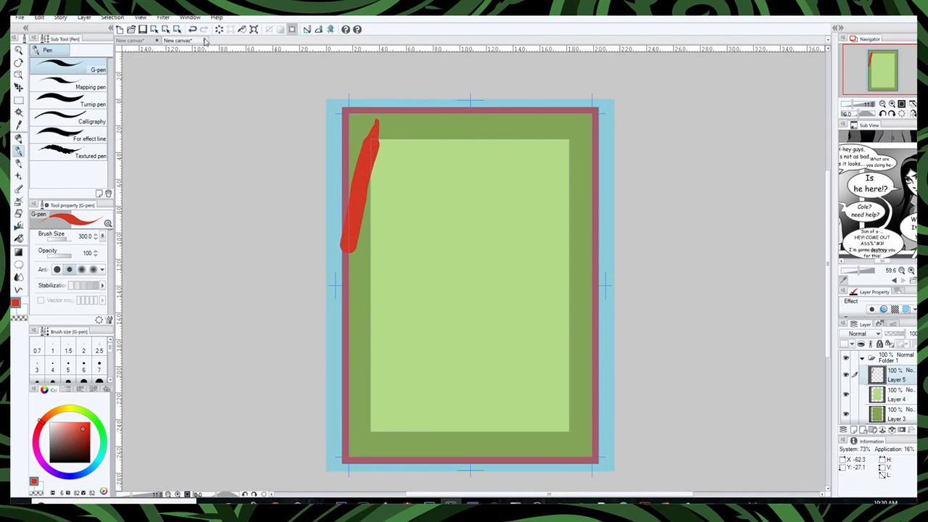
{"action": "left_click", "coordinate": [192, 29]}
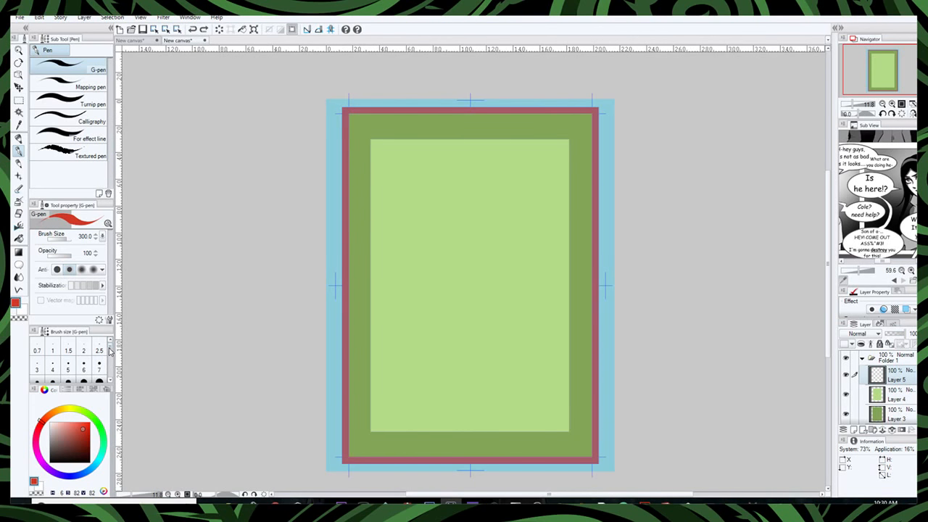
{"action": "scroll", "coordinate": [110, 353], "scroll_direction": "down", "scroll_amount": 3}
{"action": "left_click", "coordinate": [83, 361]}
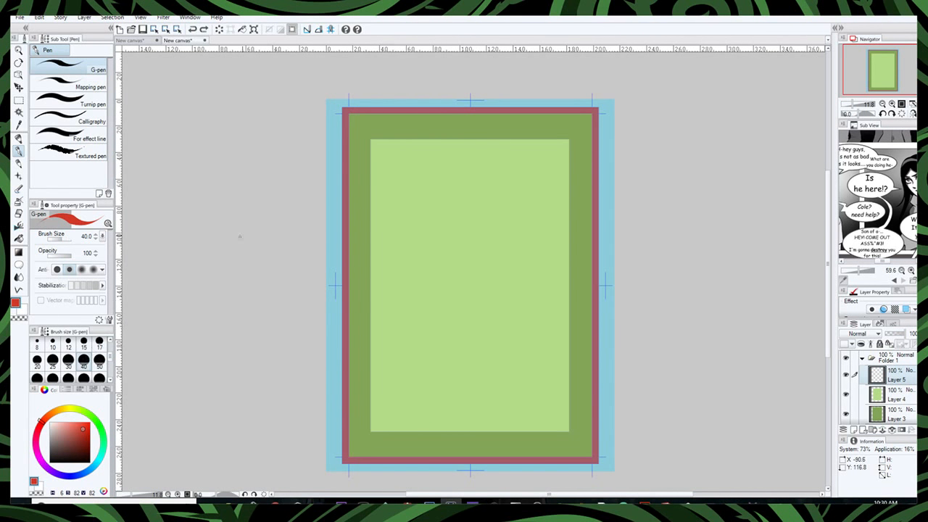
- Outline a wide slanted panel in the page's upper left and a tall one beside it extending past the maroon band, both in red
{"action": "mouse_move", "coordinate": [362, 166]}
{"action": "left_mouse_down"}
{"action": "mouse_move", "coordinate": [374, 120]}
{"action": "mouse_move", "coordinate": [445, 120]}
{"action": "mouse_move", "coordinate": [500, 125]}
{"action": "mouse_move", "coordinate": [516, 174]}
{"action": "mouse_move", "coordinate": [369, 180]}
{"action": "left_mouse_up"}
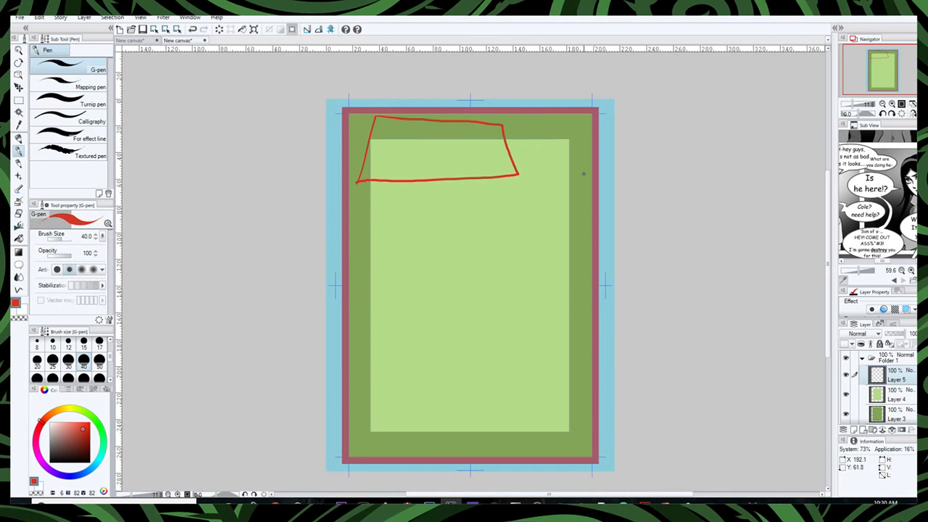
{"action": "mouse_move", "coordinate": [518, 141]}
{"action": "left_mouse_down"}
{"action": "mouse_move", "coordinate": [587, 139]}
{"action": "mouse_move", "coordinate": [606, 253]}
{"action": "mouse_move", "coordinate": [557, 279]}
{"action": "left_mouse_up"}
{"action": "left_click_drag", "start_coordinate": [518, 140], "coordinate": [540, 291]}
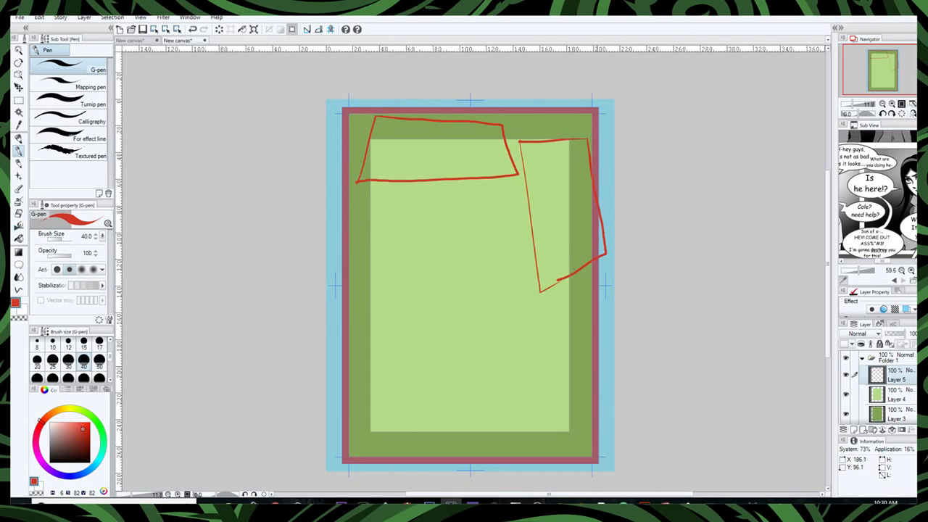
- Sketch a small figure inside the tall right panel and scribble over the maroon and blue bleed areas beside it
{"action": "mouse_move", "coordinate": [571, 177]}
{"action": "left_mouse_down"}
{"action": "mouse_move", "coordinate": [568, 210]}
{"action": "mouse_move", "coordinate": [542, 196]}
{"action": "mouse_move", "coordinate": [576, 223]}
{"action": "mouse_move", "coordinate": [551, 233]}
{"action": "left_mouse_up"}
{"action": "left_click_drag", "start_coordinate": [555, 217], "coordinate": [535, 229]}
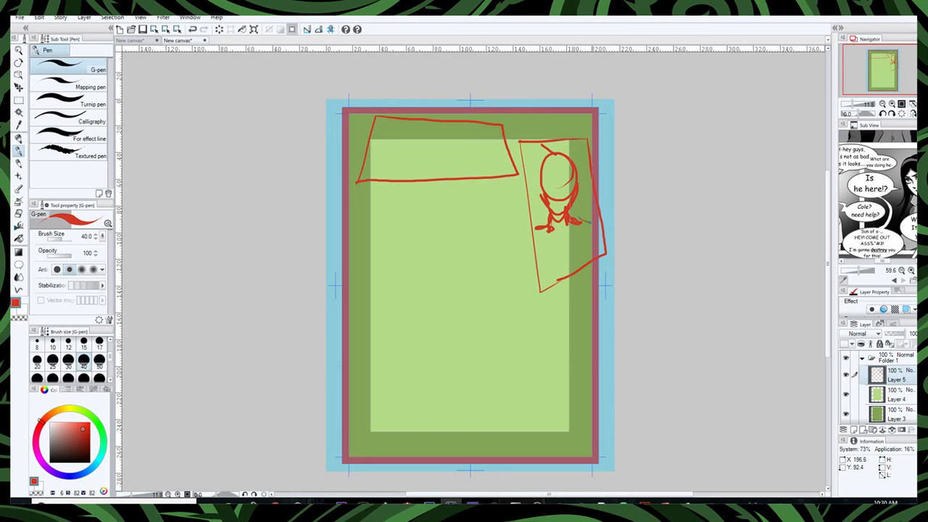
{"action": "left_click_drag", "start_coordinate": [611, 217], "coordinate": [597, 249]}
{"action": "left_click_drag", "start_coordinate": [600, 189], "coordinate": [602, 281]}
{"action": "left_click_drag", "start_coordinate": [609, 168], "coordinate": [610, 274]}
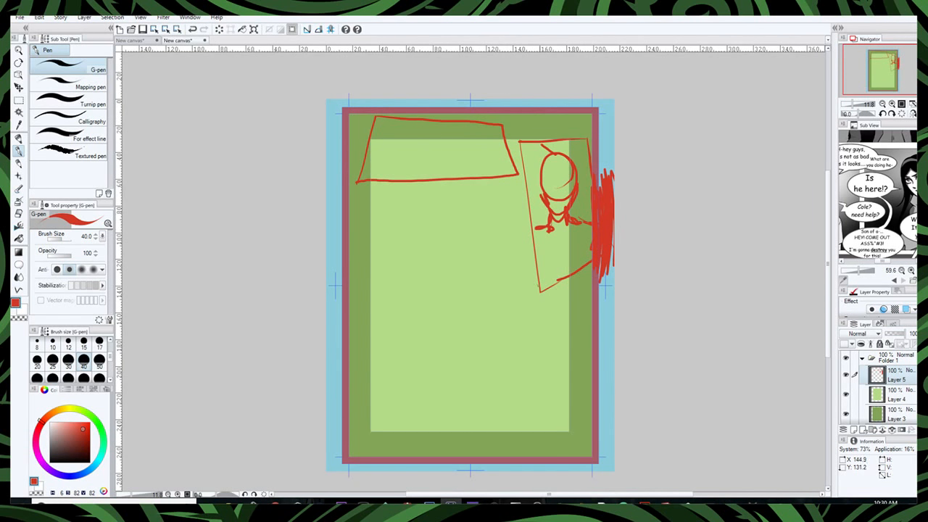
- Sketch a looped, lettered speech balloon across the tall panel's lower end with a horizontal line running to the opposite maroon band
{"action": "mouse_move", "coordinate": [530, 293]}
{"action": "left_mouse_down"}
{"action": "mouse_move", "coordinate": [508, 313]}
{"action": "mouse_move", "coordinate": [536, 254]}
{"action": "mouse_move", "coordinate": [550, 319]}
{"action": "mouse_move", "coordinate": [486, 333]}
{"action": "left_mouse_up"}
{"action": "mouse_move", "coordinate": [490, 269]}
{"action": "left_mouse_down"}
{"action": "mouse_move", "coordinate": [526, 292]}
{"action": "mouse_move", "coordinate": [562, 274]}
{"action": "mouse_move", "coordinate": [595, 276]}
{"action": "mouse_move", "coordinate": [507, 310]}
{"action": "mouse_move", "coordinate": [341, 298]}
{"action": "left_mouse_up"}
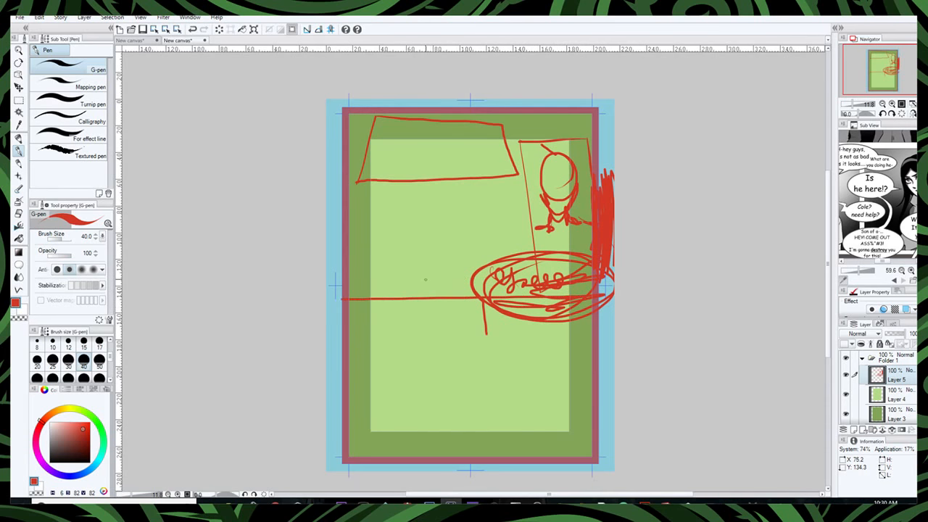
- Undo the balloon, horizontal line, bleed scribbles and figure strokes, keeping both panel outlines
{"action": "left_click", "coordinate": [192, 31]}
{"action": "left_click", "coordinate": [192, 30]}
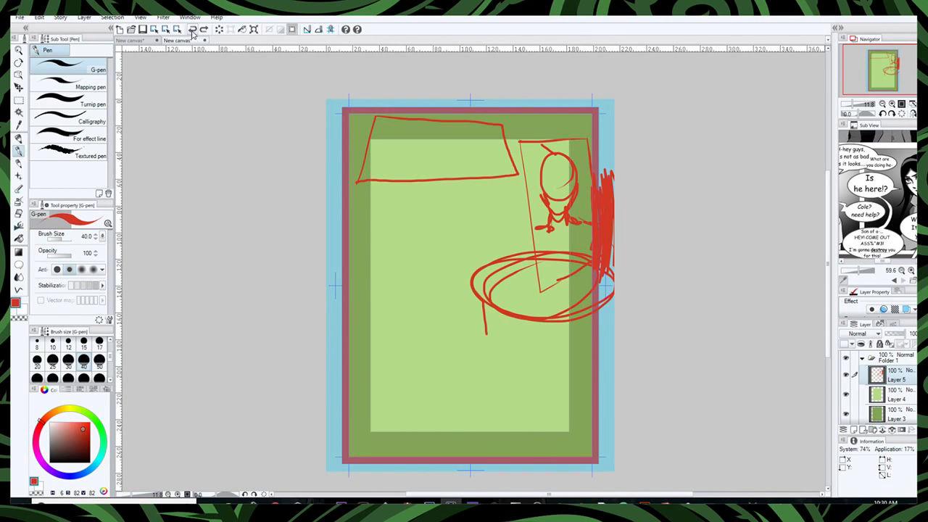
{"action": "left_click", "coordinate": [192, 30]}
{"action": "left_click", "coordinate": [193, 30]}
{"action": "left_click", "coordinate": [192, 31]}
{"action": "left_click", "coordinate": [192, 31]}
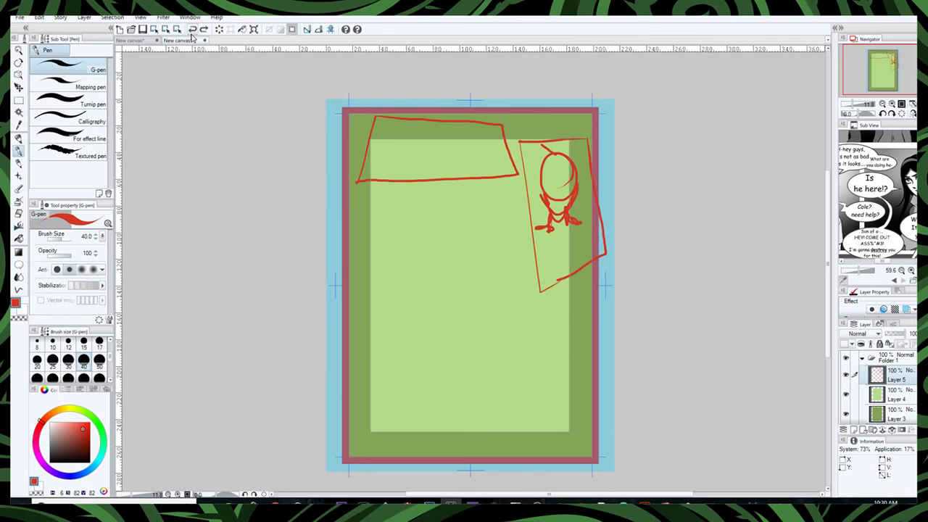
{"action": "left_click", "coordinate": [192, 31]}
{"action": "left_click", "coordinate": [192, 32]}
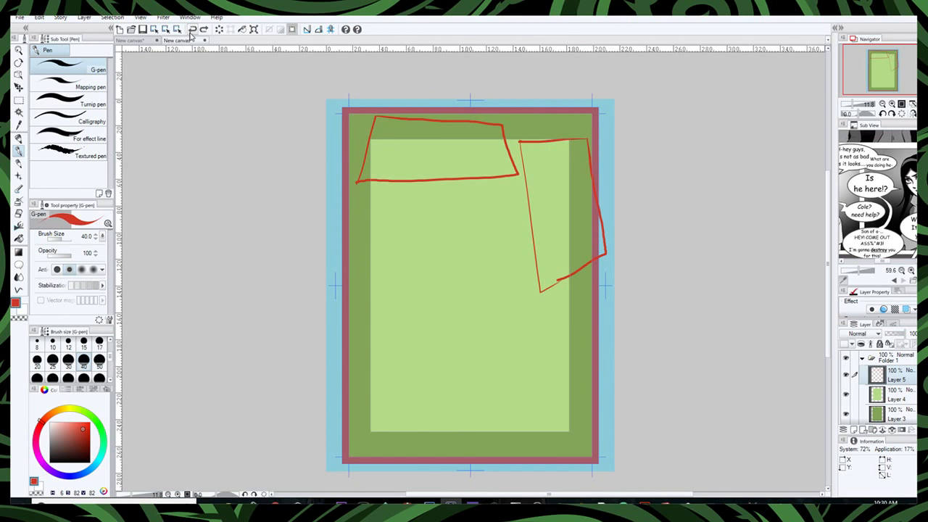
- Undo the strokes outlining the tall right panel
{"action": "left_click", "coordinate": [192, 30]}
{"action": "left_click", "coordinate": [192, 31]}
{"action": "left_click", "coordinate": [192, 30]}
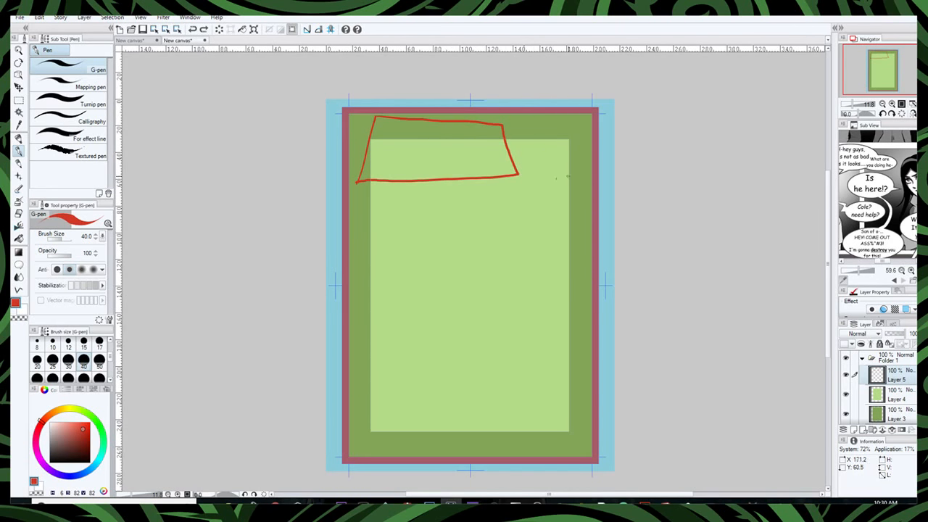
- Sketch a new right-hand panel in red with a slanted top, keeping its outer edge within the dark green margin
{"action": "left_click_drag", "start_coordinate": [576, 181], "coordinate": [462, 203]}
{"action": "left_click_drag", "start_coordinate": [580, 216], "coordinate": [582, 269]}
{"action": "mouse_move", "coordinate": [586, 254]}
{"action": "left_mouse_down"}
{"action": "mouse_move", "coordinate": [583, 208]}
{"action": "mouse_move", "coordinate": [595, 231]}
{"action": "left_mouse_up"}
{"action": "mouse_move", "coordinate": [587, 157]}
{"action": "left_mouse_down"}
{"action": "mouse_move", "coordinate": [591, 264]}
{"action": "mouse_move", "coordinate": [563, 276]}
{"action": "mouse_move", "coordinate": [570, 269]}
{"action": "mouse_move", "coordinate": [506, 283]}
{"action": "mouse_move", "coordinate": [496, 179]}
{"action": "mouse_move", "coordinate": [508, 273]}
{"action": "left_mouse_up"}
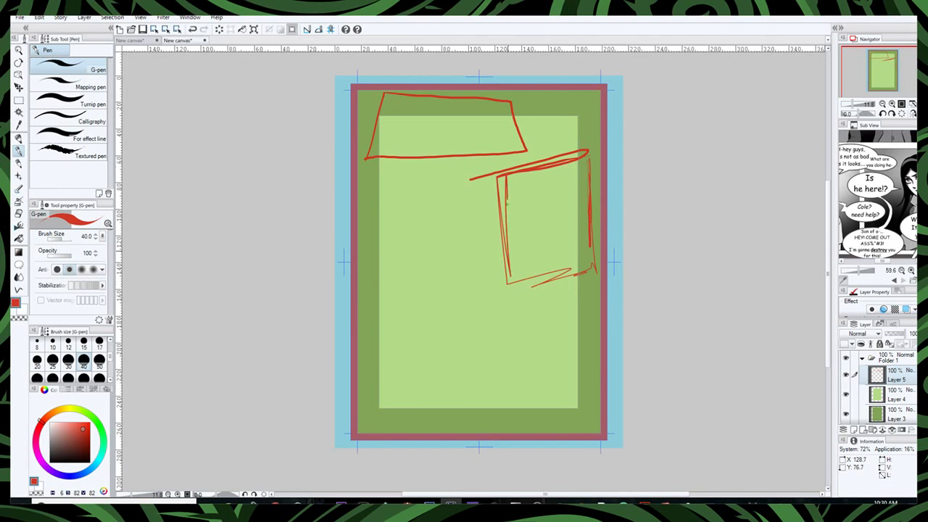
{"action": "left_click_drag", "start_coordinate": [508, 198], "coordinate": [508, 278]}
- Hide Layer 5 to view the bare page guides and show it again
{"action": "left_click", "coordinate": [846, 376]}
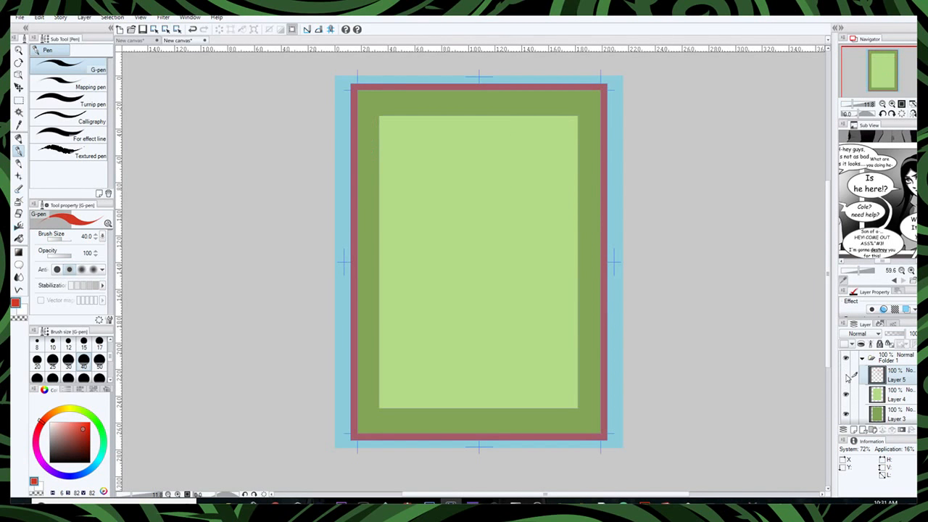
{"action": "left_click", "coordinate": [846, 377]}
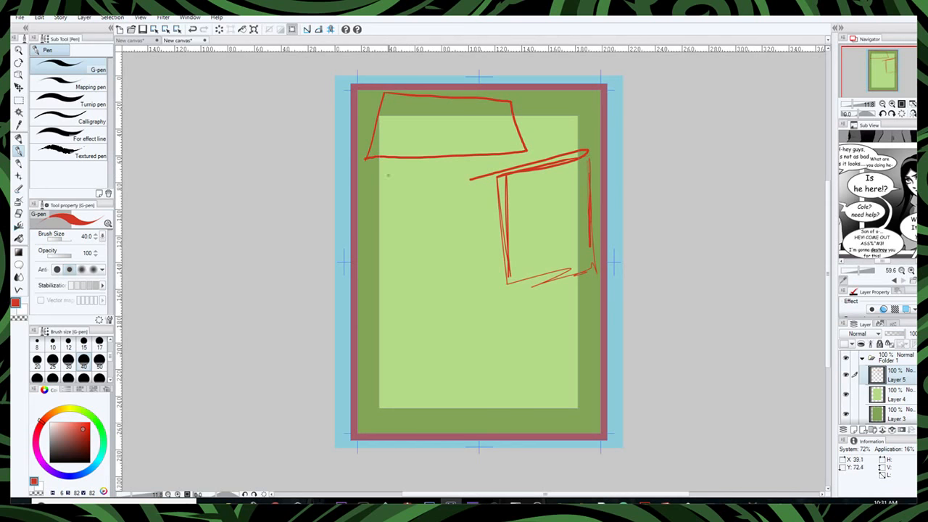
- Enclose the upper-left slanted panel in a four-cornered Polyline marquee selection
{"action": "left_click", "coordinate": [18, 102]}
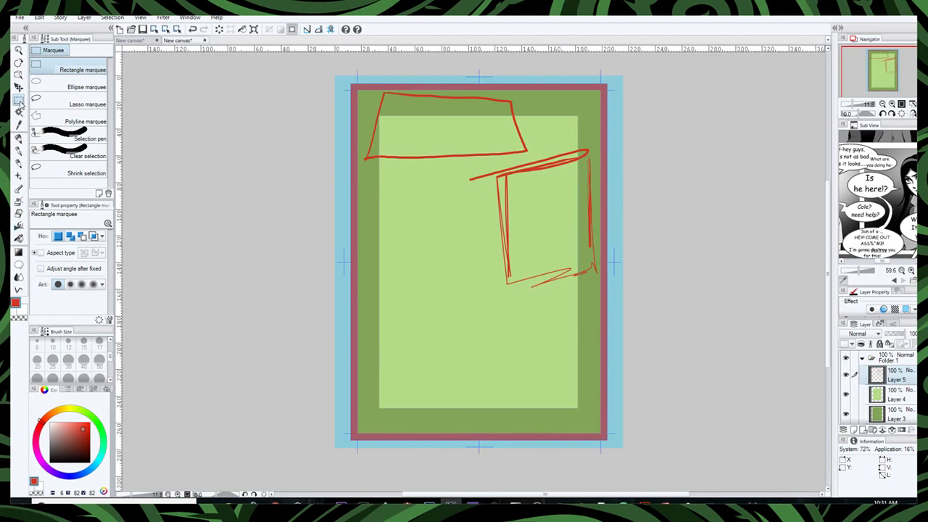
{"action": "left_click", "coordinate": [72, 118]}
{"action": "left_click", "coordinate": [541, 153]}
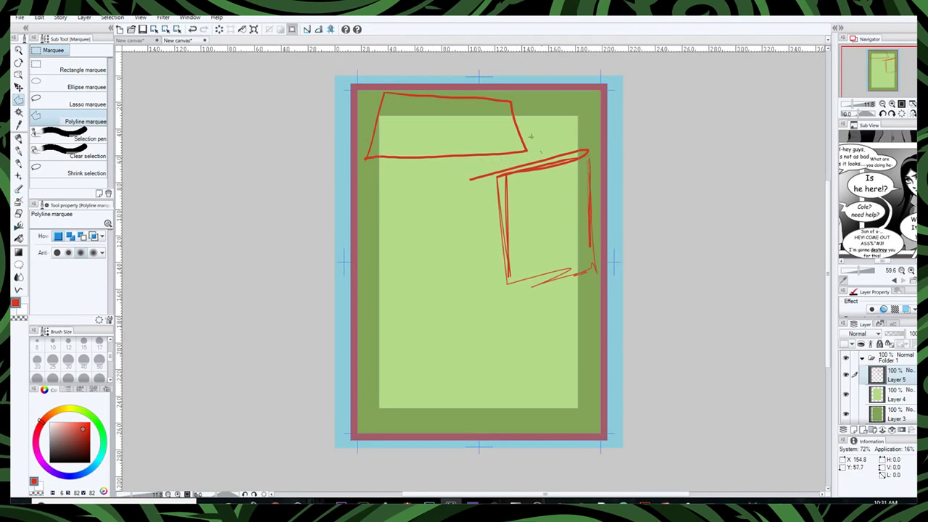
{"action": "left_click", "coordinate": [514, 91]}
{"action": "left_click", "coordinate": [368, 91]}
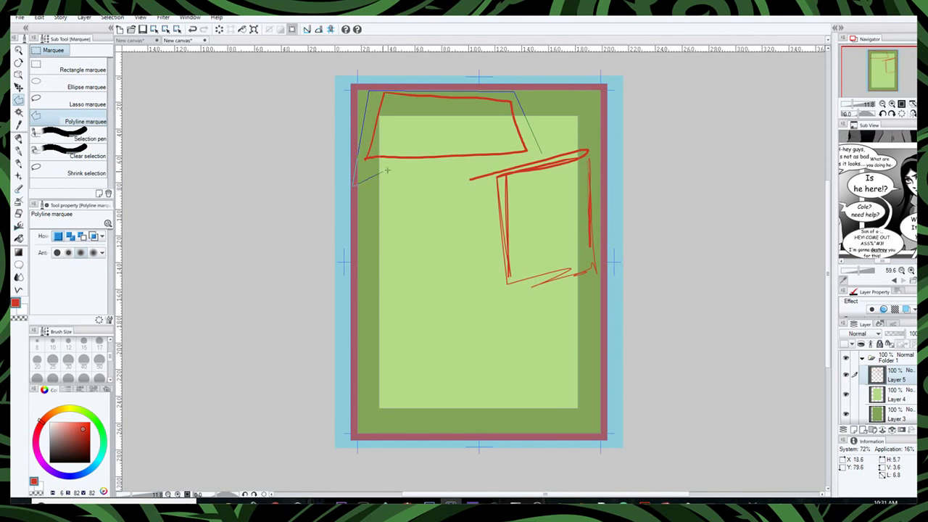
{"action": "left_click", "coordinate": [352, 186]}
{"action": "left_click", "coordinate": [541, 153]}
- Move the selected panel slightly down, away from the maroon band, and clear the selection
{"action": "left_click", "coordinate": [18, 89]}
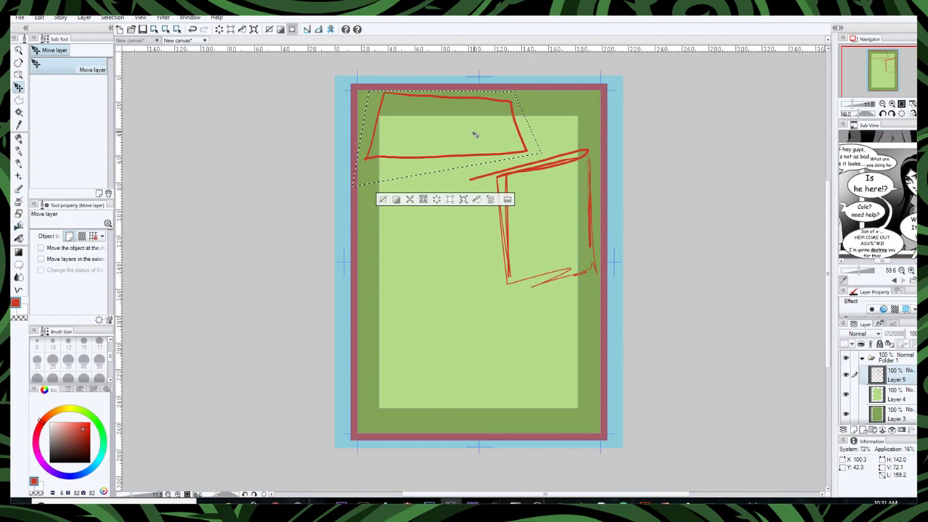
{"action": "mouse_move", "coordinate": [474, 134]}
{"action": "left_mouse_down"}
{"action": "mouse_move", "coordinate": [471, 181]}
{"action": "mouse_move", "coordinate": [439, 121]}
{"action": "mouse_move", "coordinate": [472, 141]}
{"action": "left_mouse_up"}
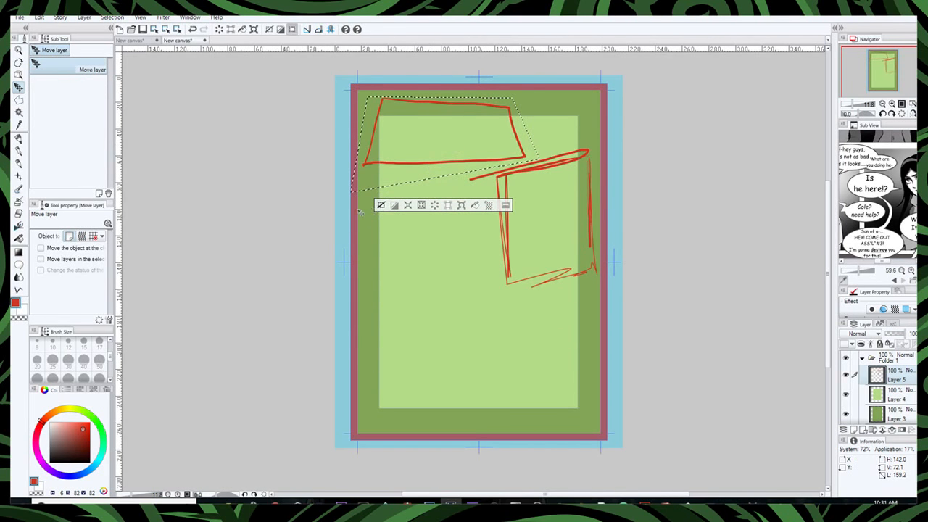
{"action": "key", "text": "ctrl+d"}
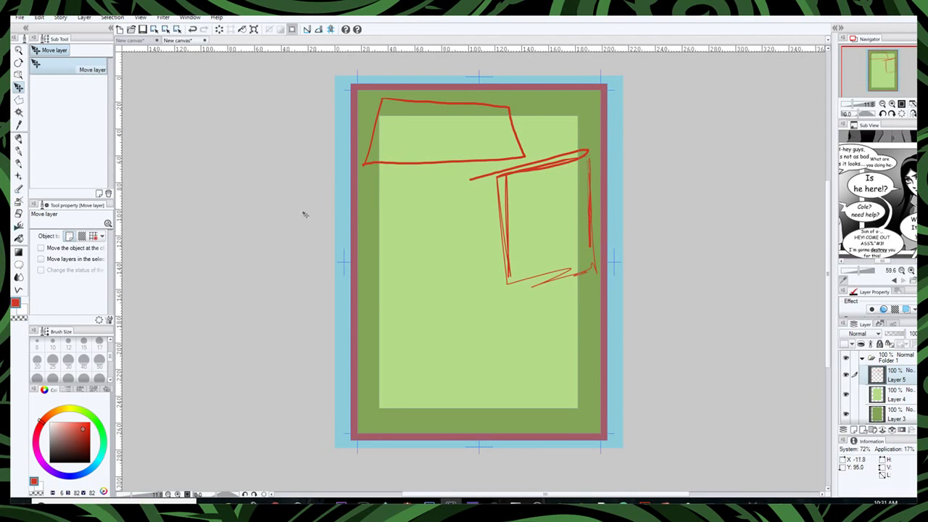
- Place a white ellipse balloon below the right panel extending into the blue bleed, switch back to the G-pen, and delete the balloon layer
{"action": "left_click", "coordinate": [19, 264]}
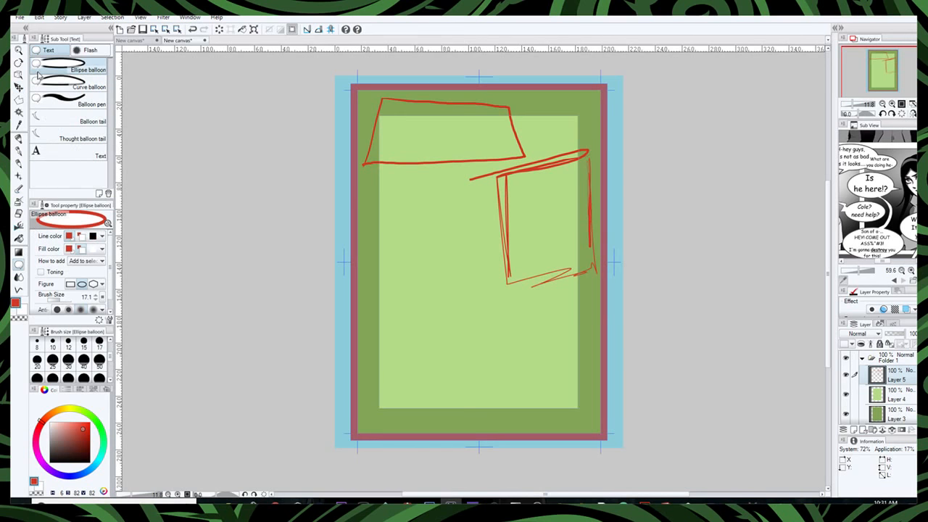
{"action": "left_click_drag", "start_coordinate": [485, 291], "coordinate": [622, 345]}
{"action": "left_click", "coordinate": [19, 150]}
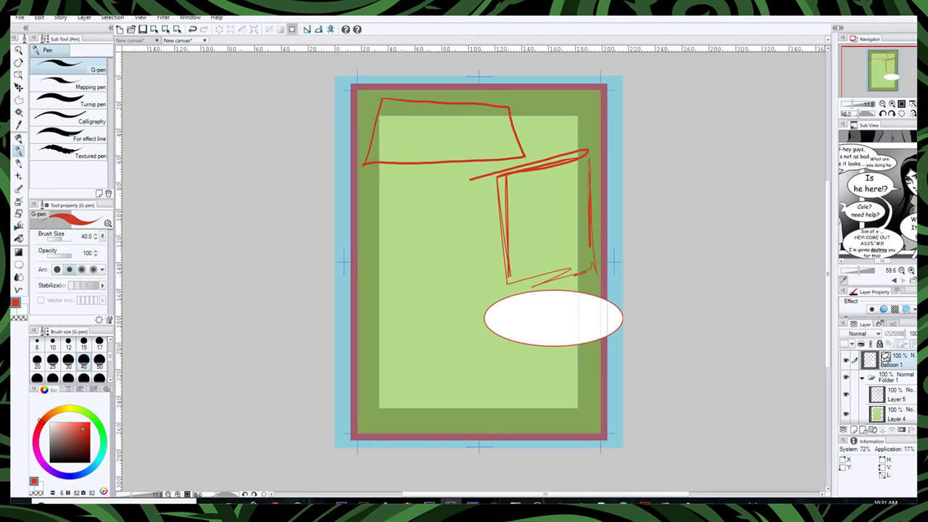
{"action": "left_click", "coordinate": [911, 429]}
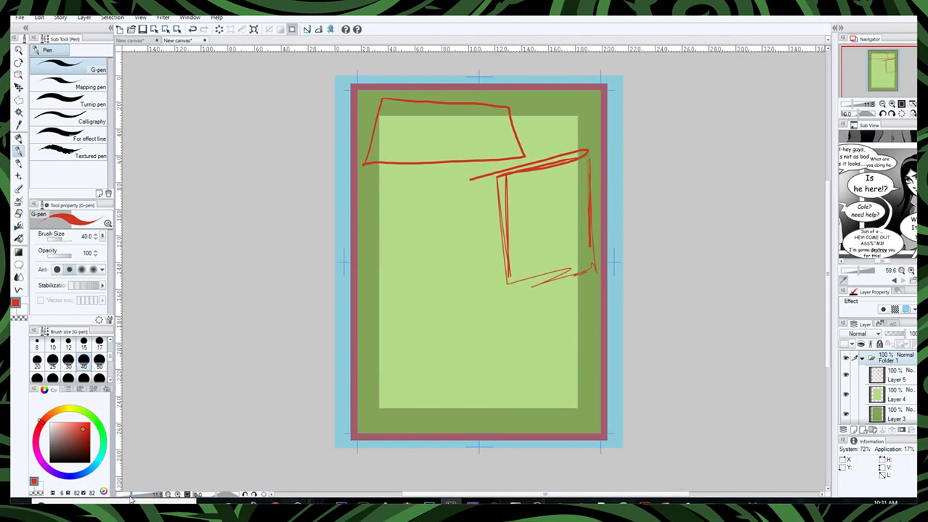
{"action": "left_click_drag", "start_coordinate": [131, 496], "coordinate": [134, 496]}
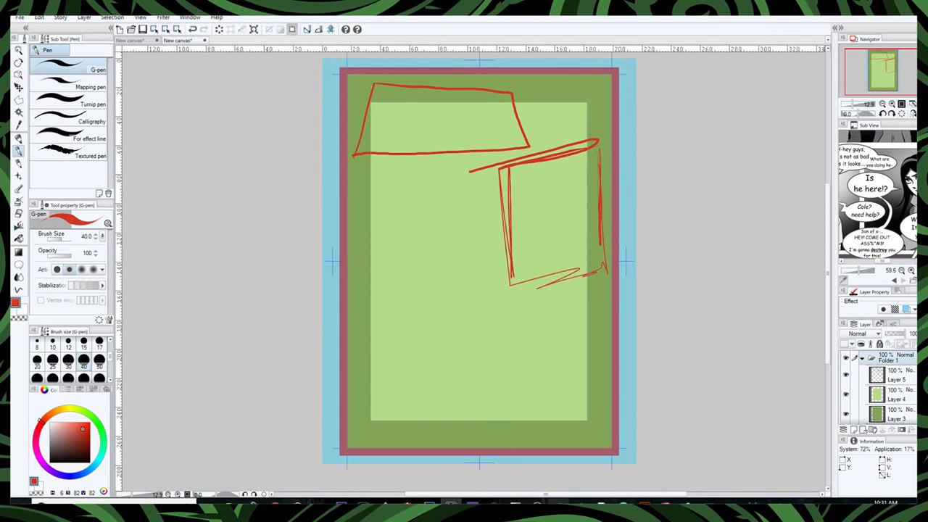